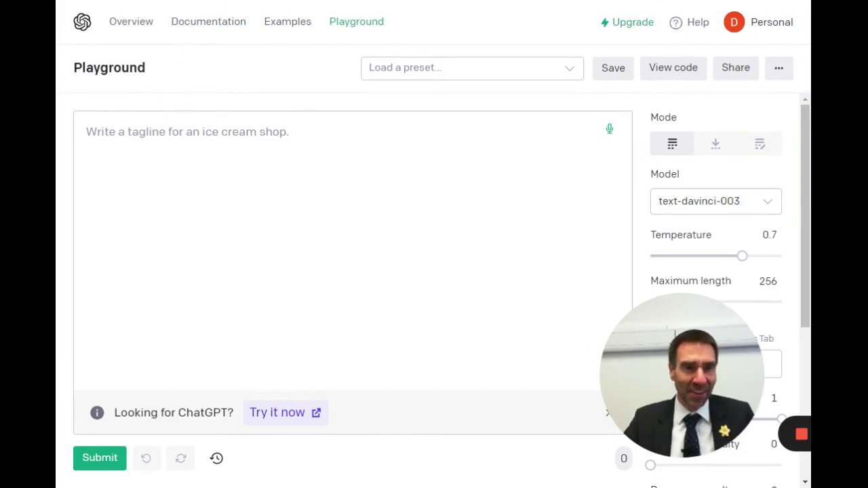
- Write the prompt 'Write a tagline for an ice cream shop.' in the empty prompt box
click(86, 133)
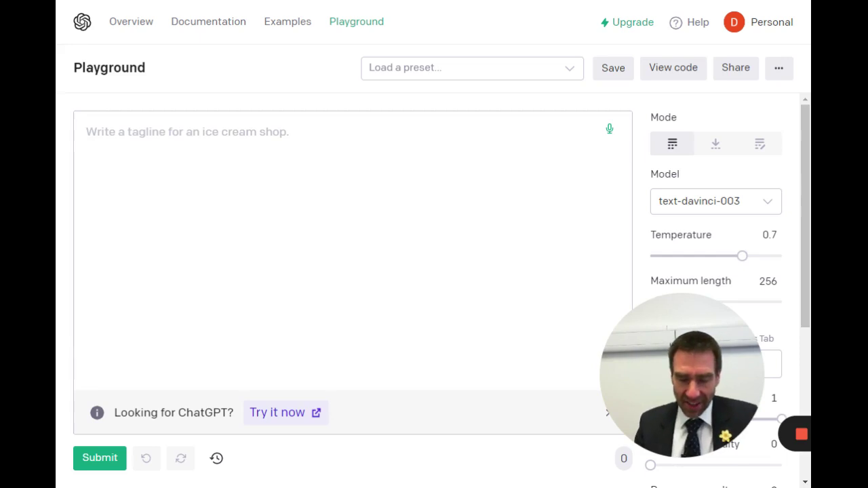
text(Write a )
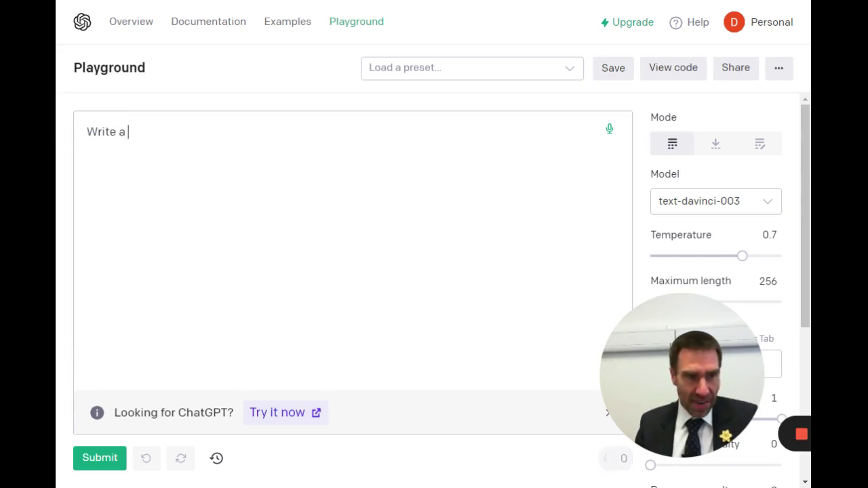
text(tagline for an icre)
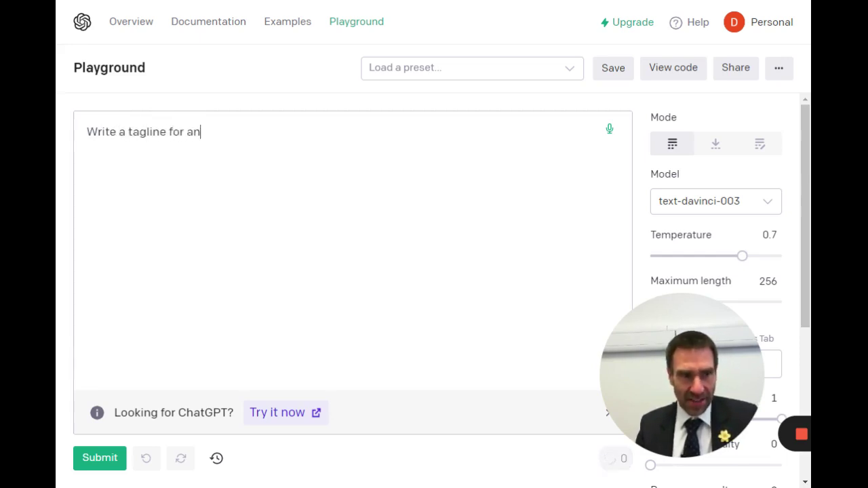
key(BackSpace)
key(BackSpace)
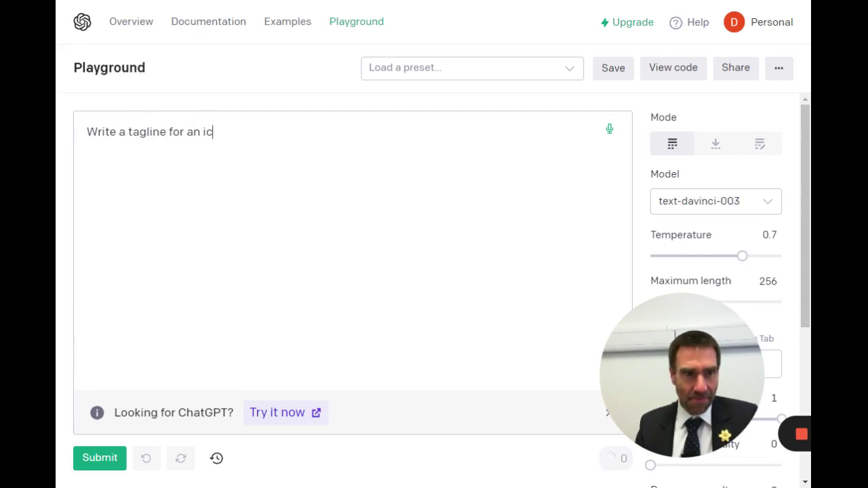
text(e cream shop)
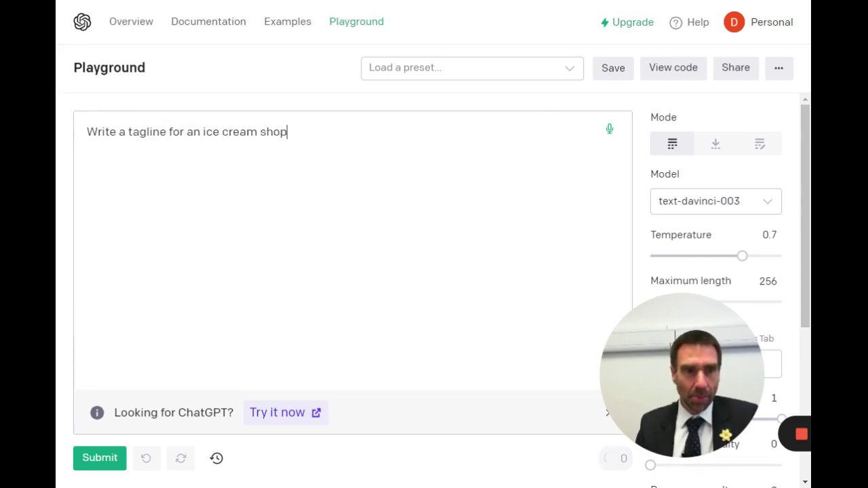
text(.)
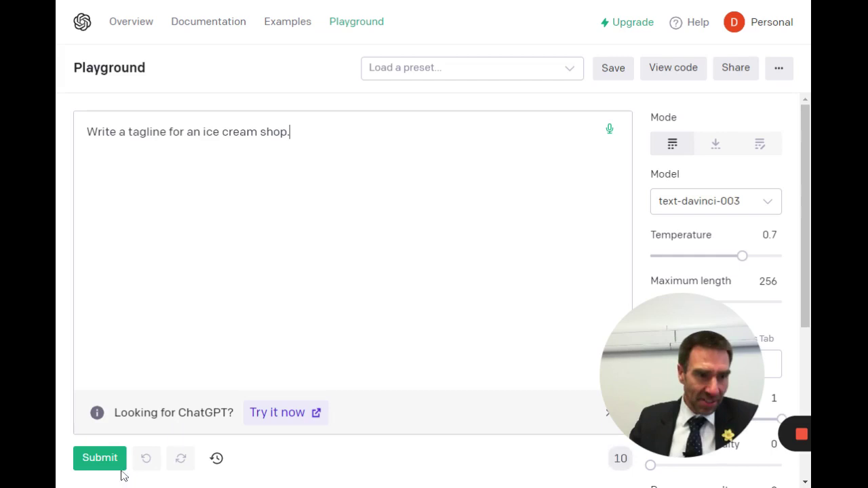
- Generate a tagline, then delete it so only the prompt remains
click(114, 468)
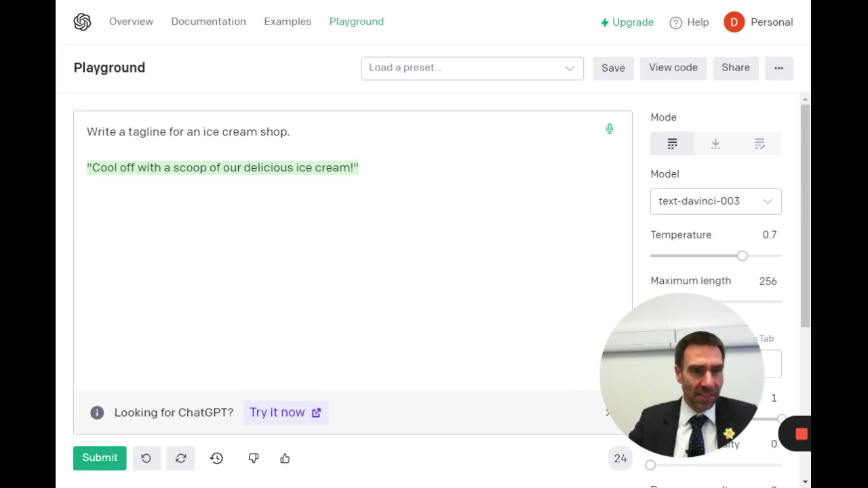
mouse_move(359, 167)
mouse_down()
mouse_move(106, 167)
mouse_move(87, 149)
mouse_up()
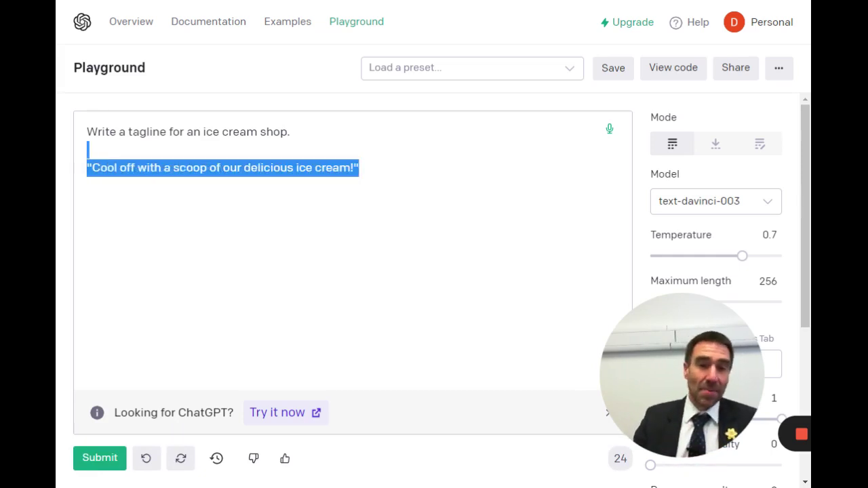
key(BackSpace)
key(BackSpace)
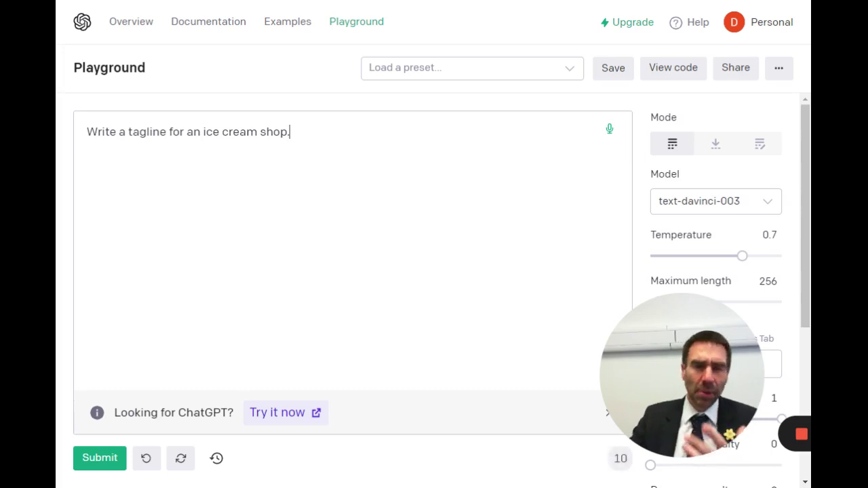
- Generate a second ice cream tagline, delete it, then clear the whole prompt
click(102, 466)
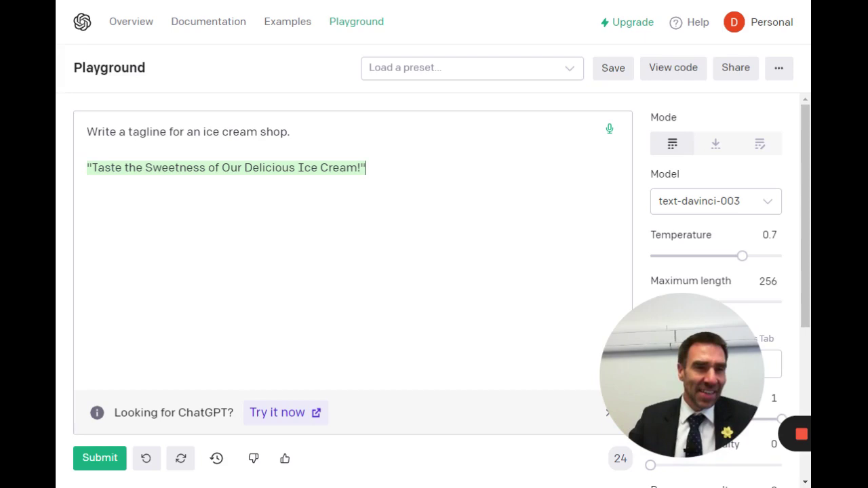
drag(366, 168, 86, 149)
key(BackSpace)
key(BackSpace)
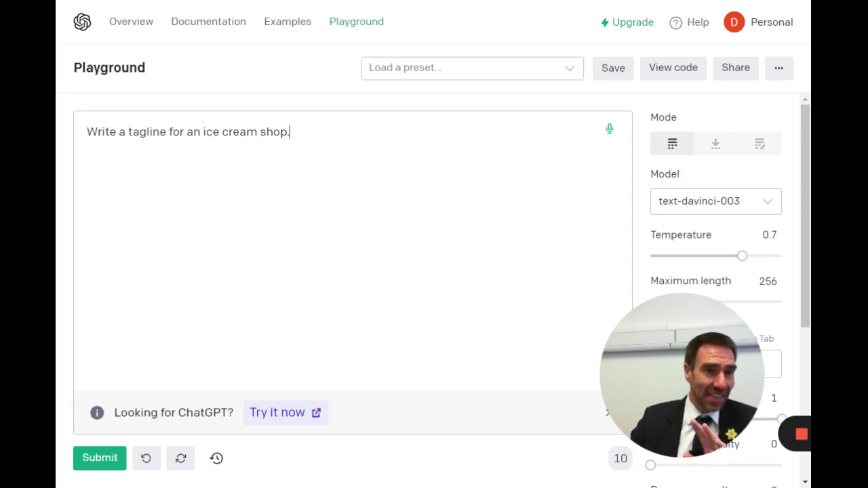
key(ctrl+a)
key(BackSpace)
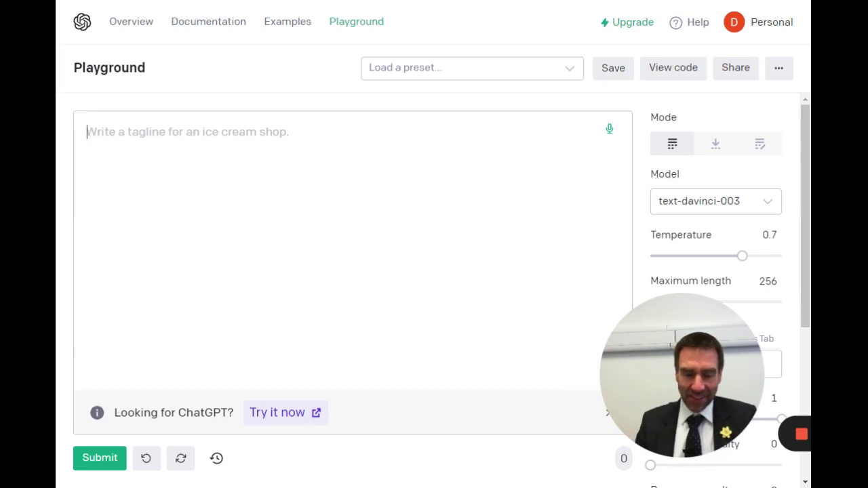
- Generate a completion for 'Write a short, simple paragaph about my family in french.' and select all text
text(W)
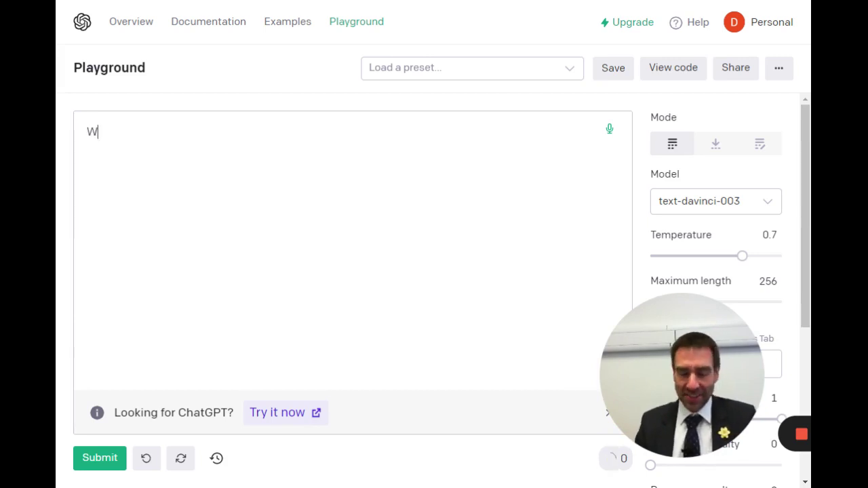
text(rite a simp)
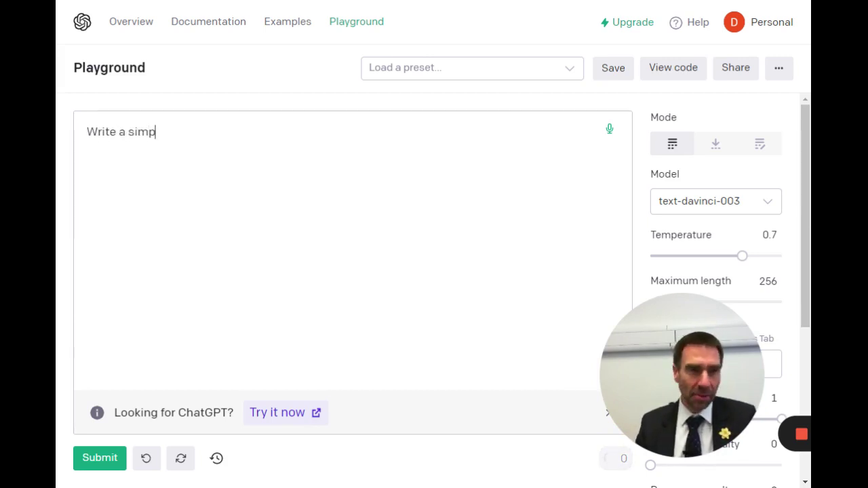
text(le )
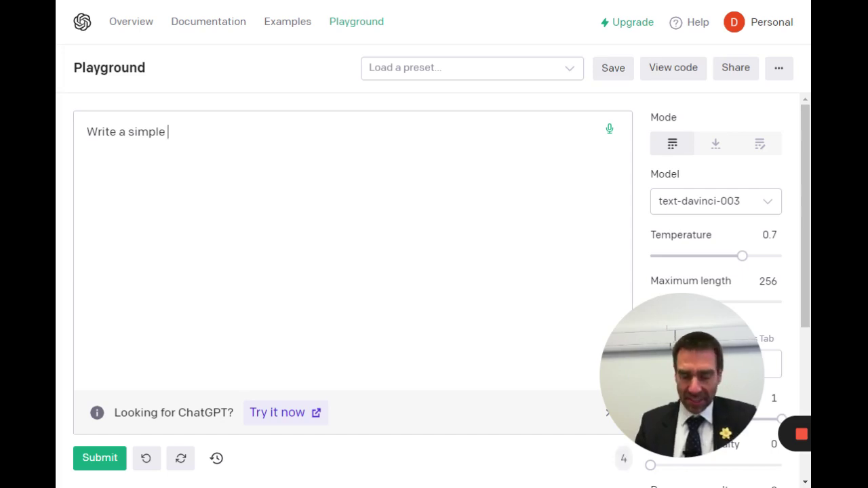
text(parag)
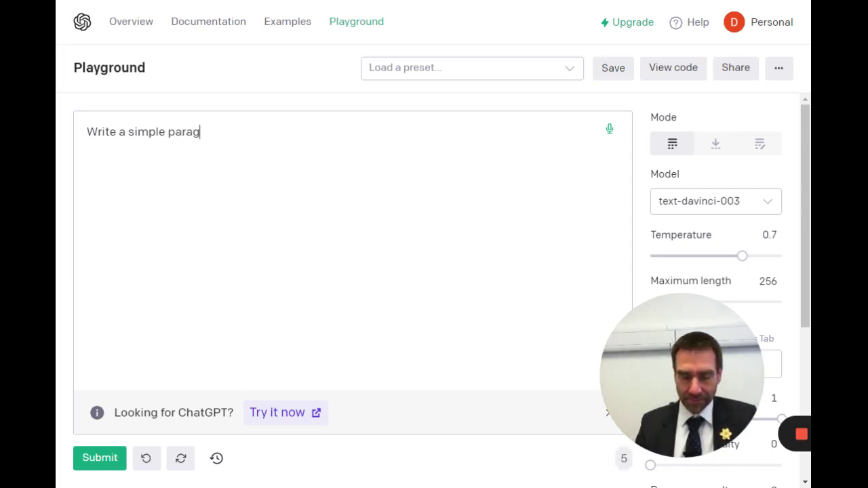
text(aphy)
key(BackSpace)
click(128, 132)
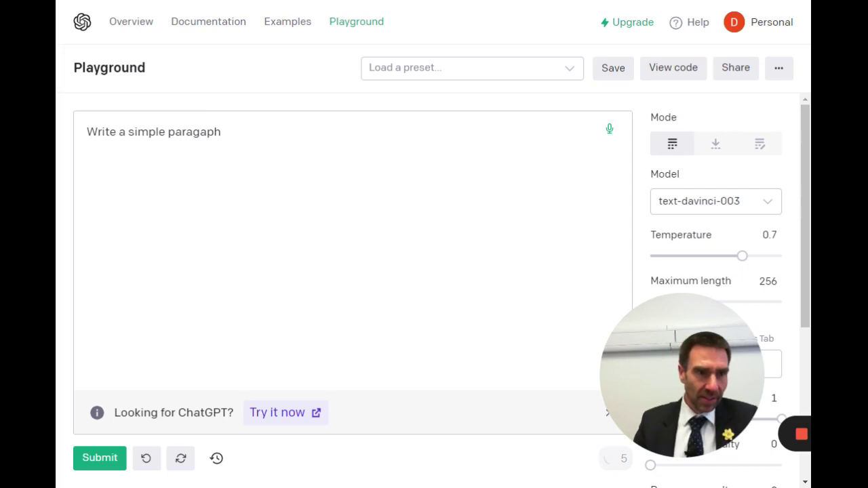
text(short, simple)
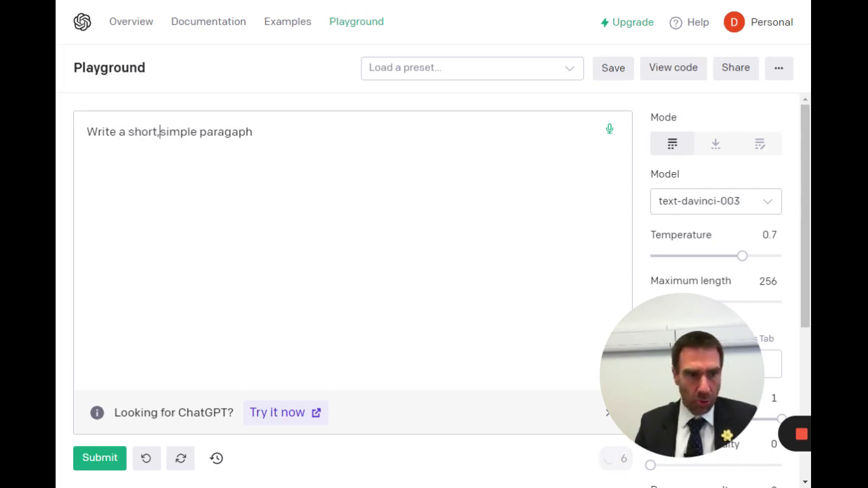
text( paragaph about m)
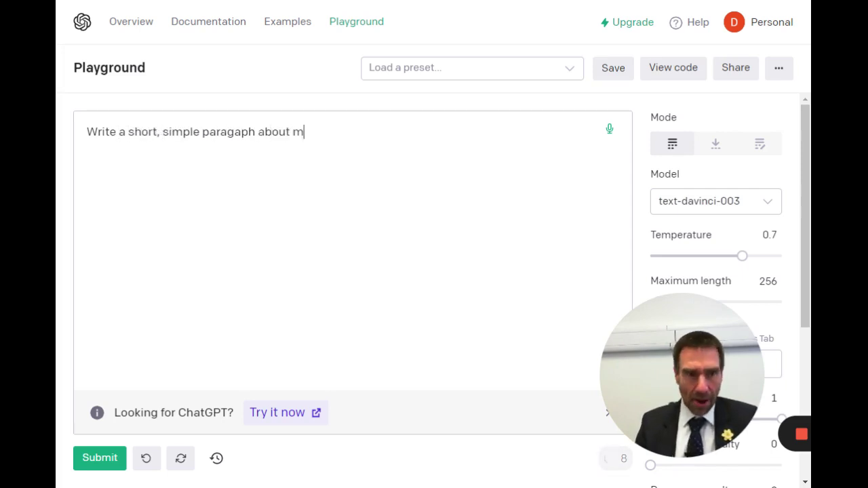
text(y family in french.)
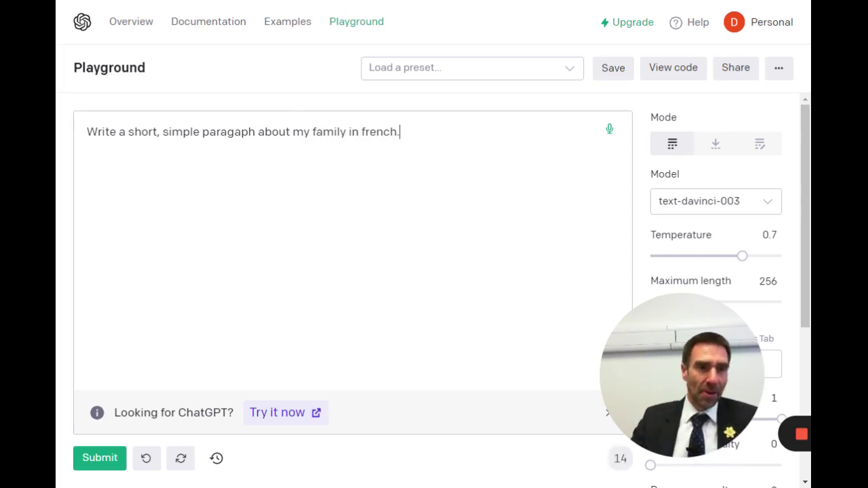
click(110, 468)
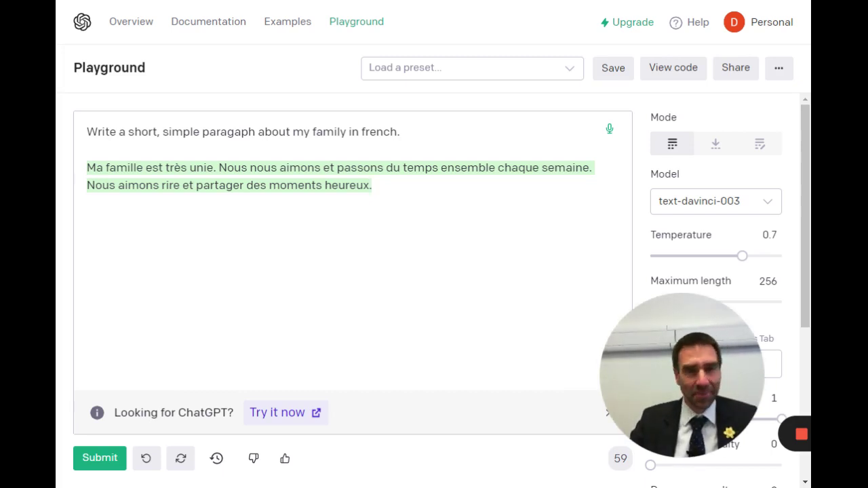
key(ctrl+a)
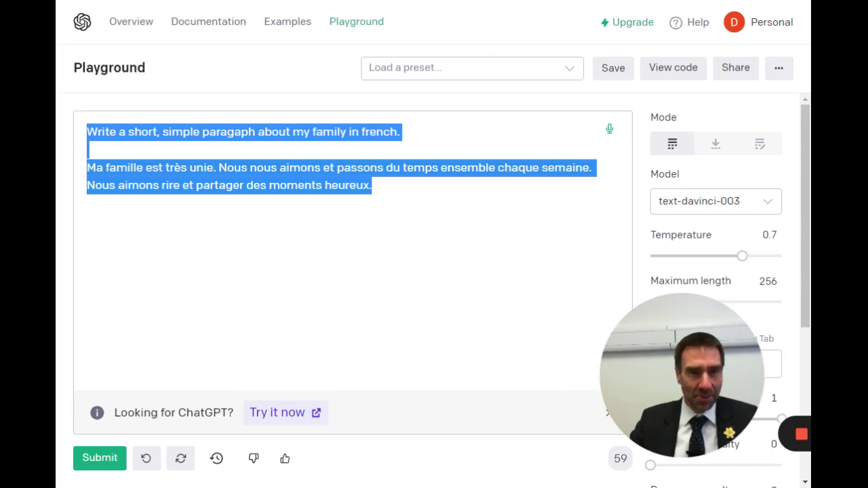
- Replace the text with 'Write a short paragraph about specialist cells in biology.' and generate a completion
key(BackSpace)
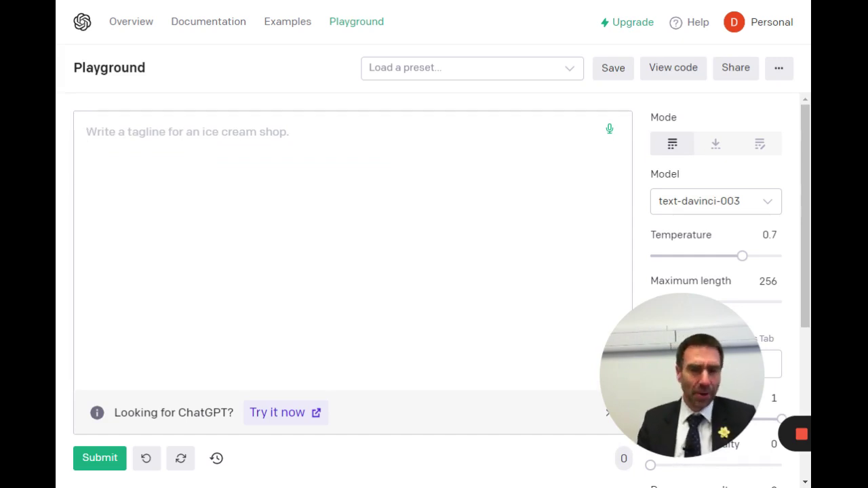
text(Write a )
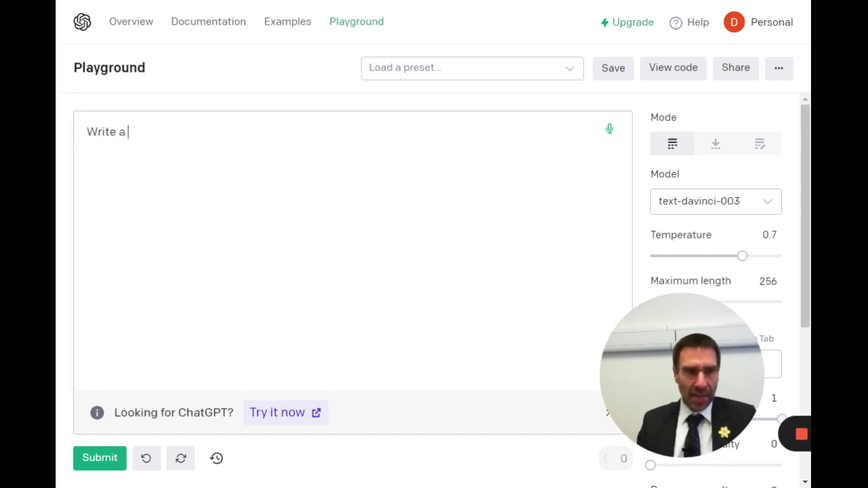
text(short paragra)
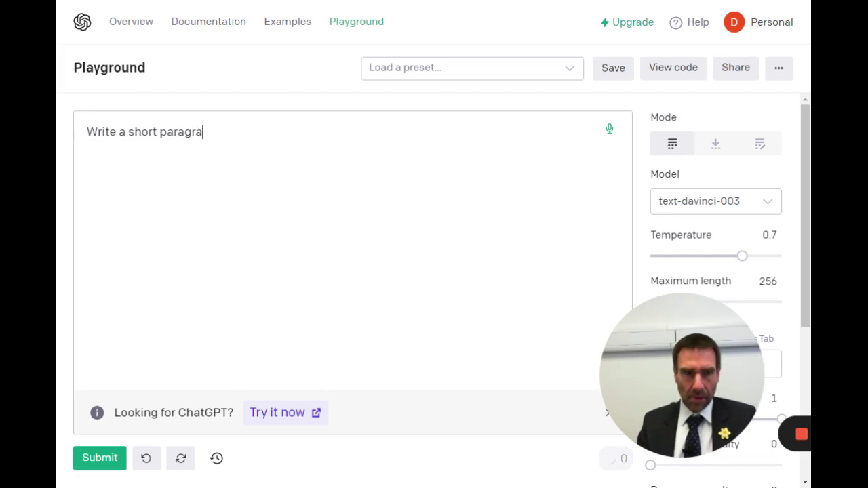
text(ph abut)
key(BackSpace)
key(BackSpace)
text(out specil)
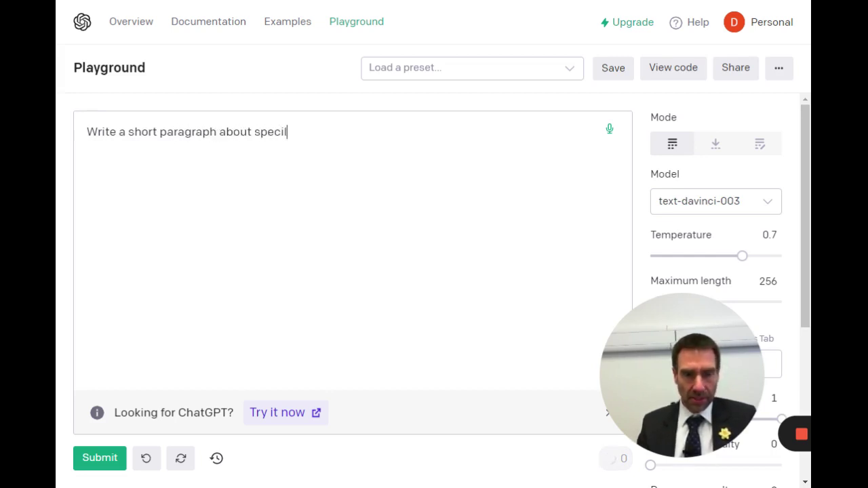
key(BackSpace)
text(iali)
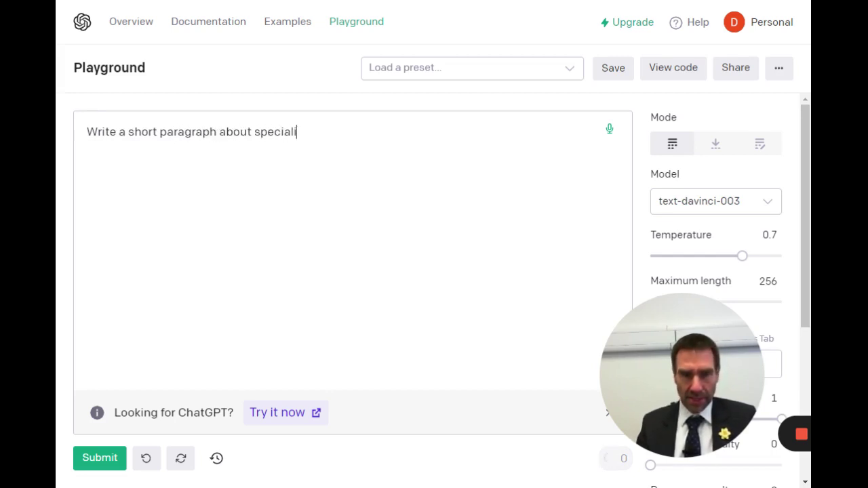
text(st cells in biology.)
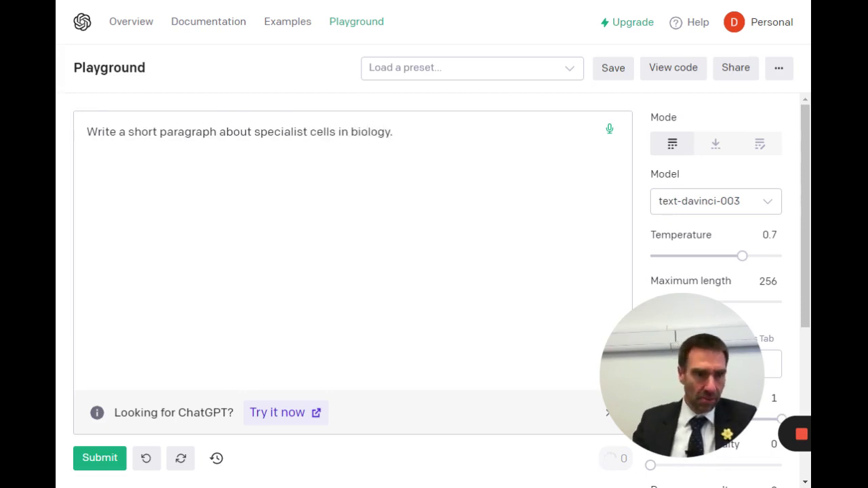
click(102, 460)
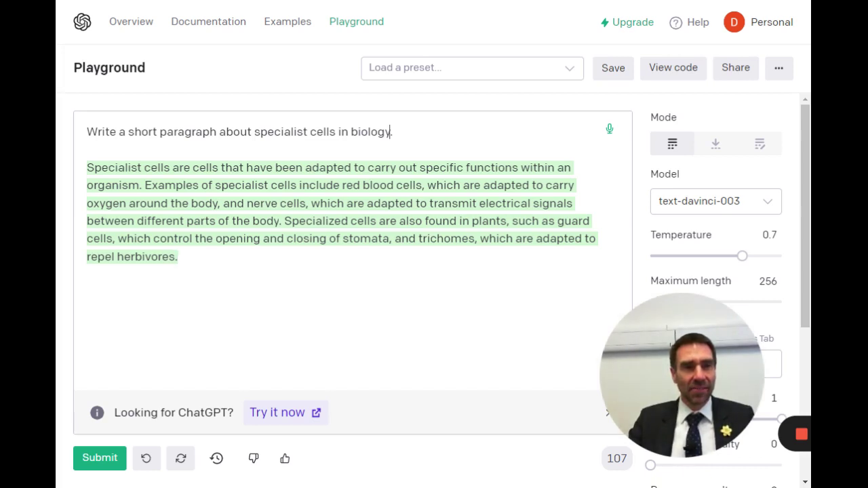
- Delete the specialist-cells paragraph and append ', in the style of a 7 year old child.' to the prompt
key(shift+Up)
key(shift+Up)
key(shift+Up)
key(shift+Up)
key(shift+Up)
key(shift+Up)
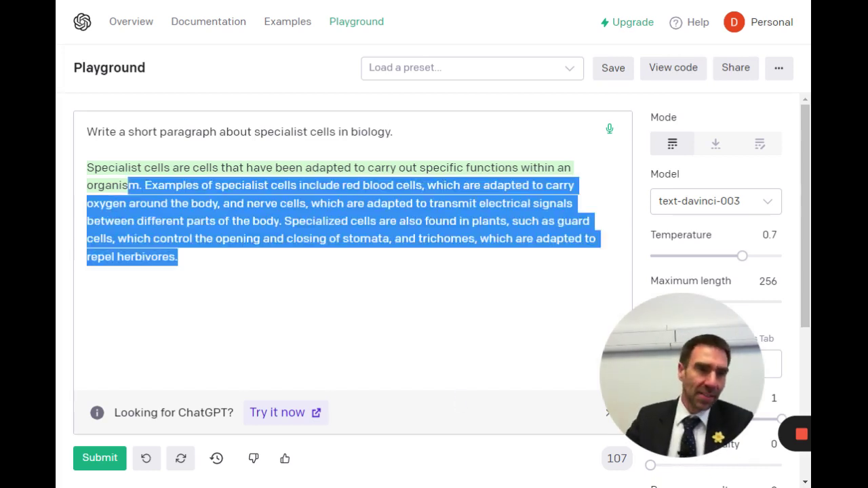
key(BackSpace)
key(BackSpace)
key(BackSpace)
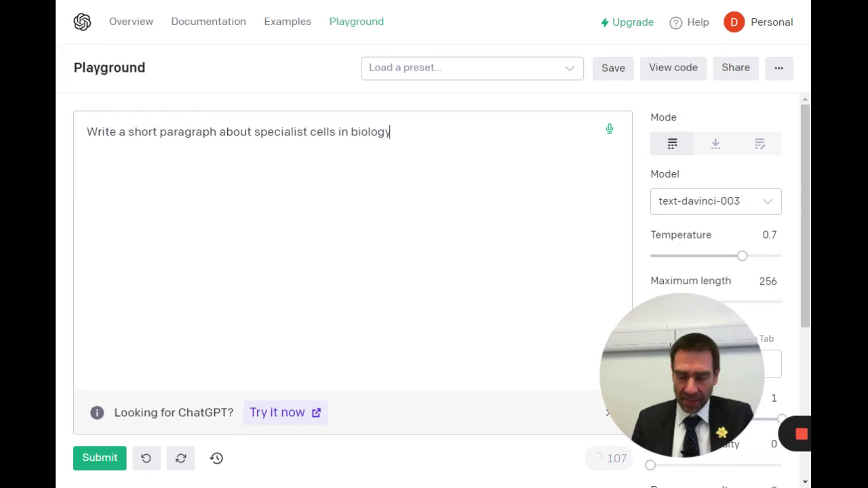
text(, in the )
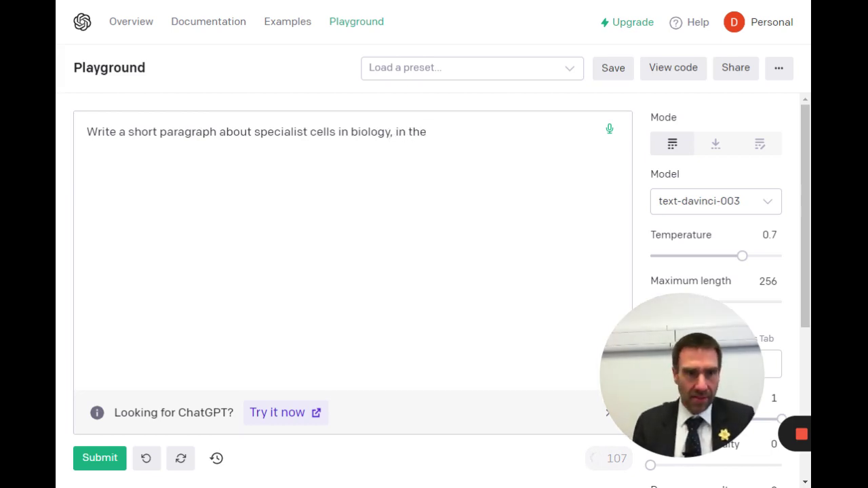
text(style of a )
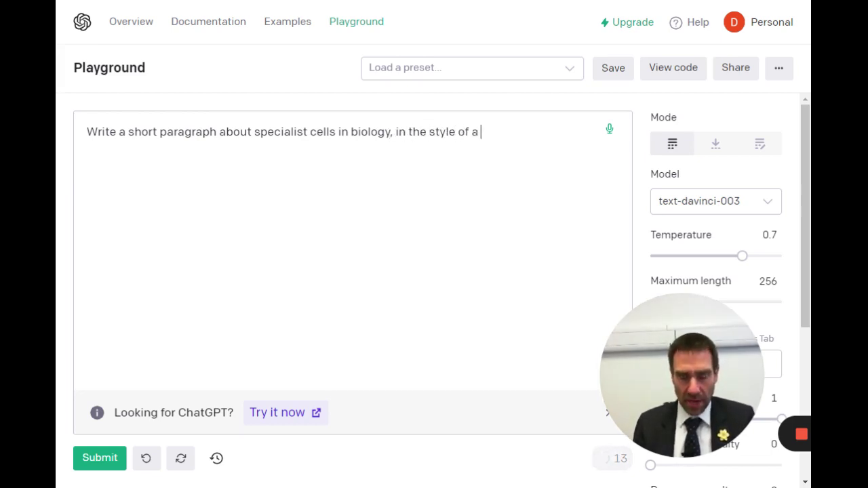
text(7 y)
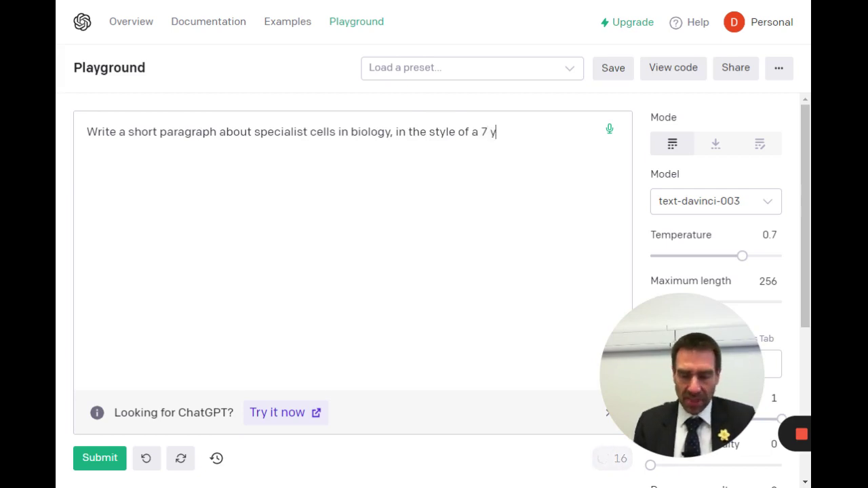
text(ear old c)
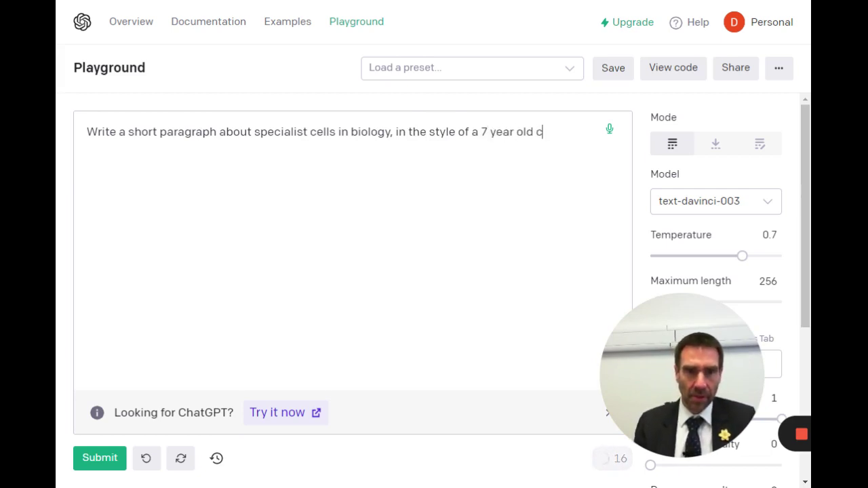
text(hild.)
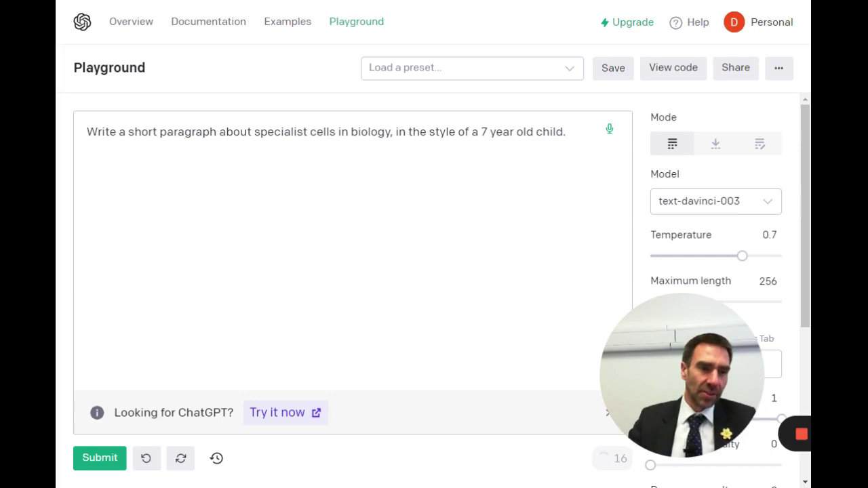
- Generate the child-style paragraph likening specialist cells to tiny robots, then select all the text
click(100, 458)
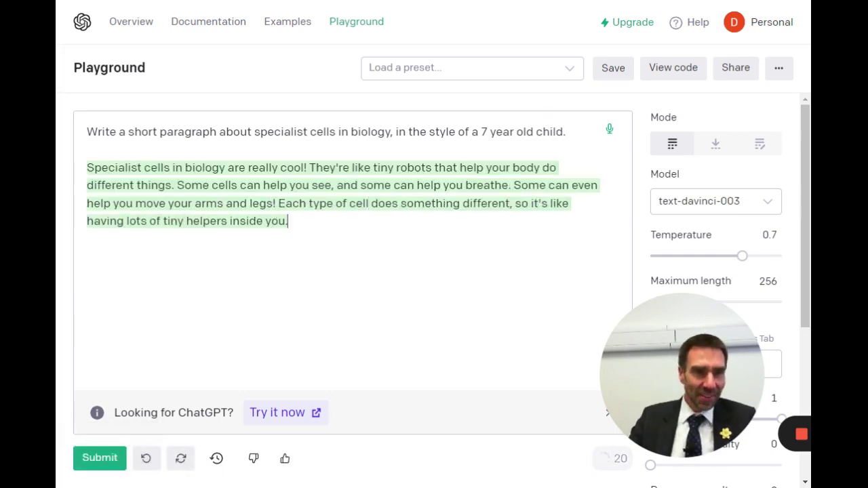
drag(266, 203, 276, 204)
click(293, 168)
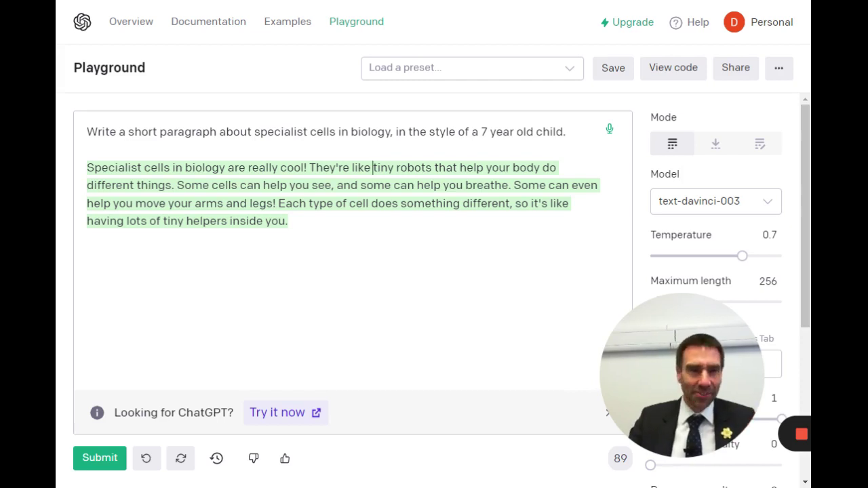
drag(289, 221, 55, 135)
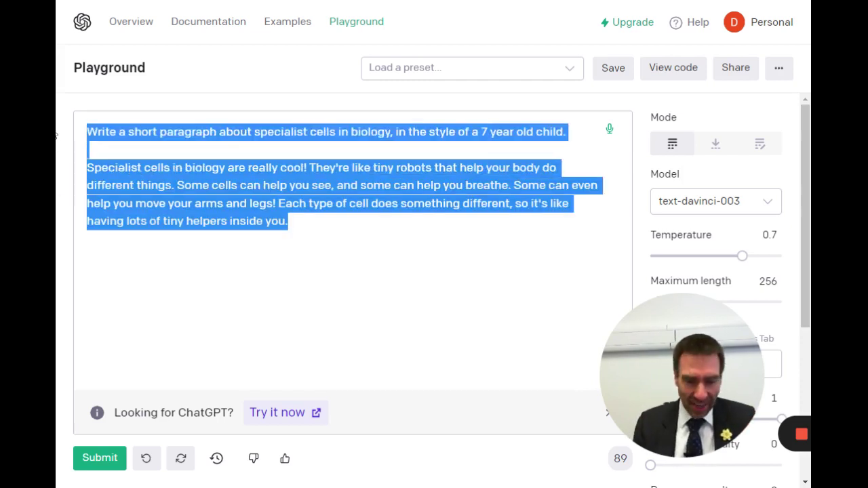
- Type the prompt 'Write a 1000 word essay titled "How significant was the Great Depression for Germany?"'
text(Write)
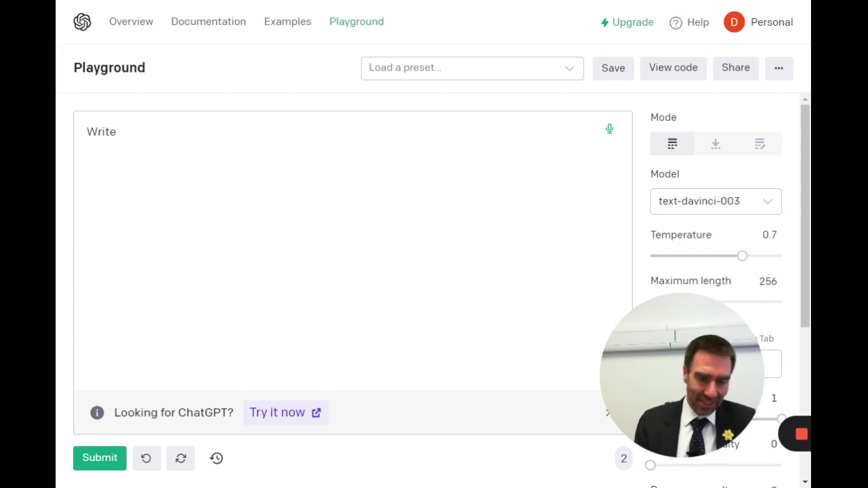
text(a 1000 wor)
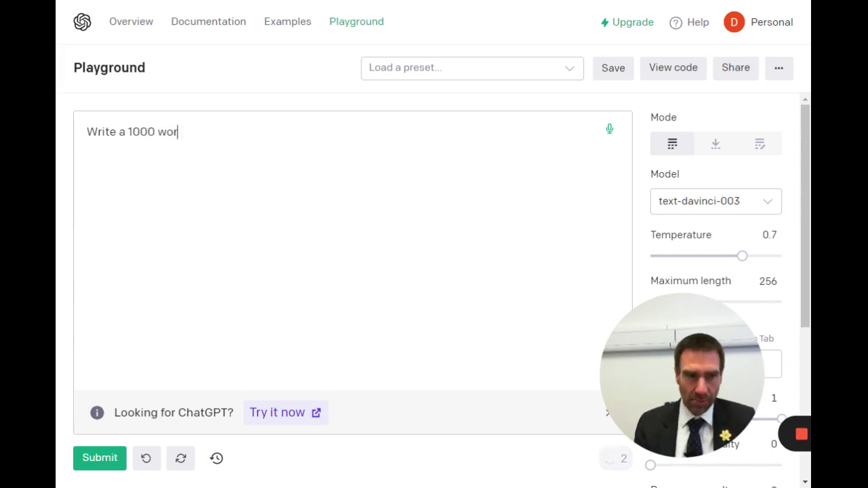
text(d essa)
key(BackSpace)
key(BackSpace)
key(BackSpace)
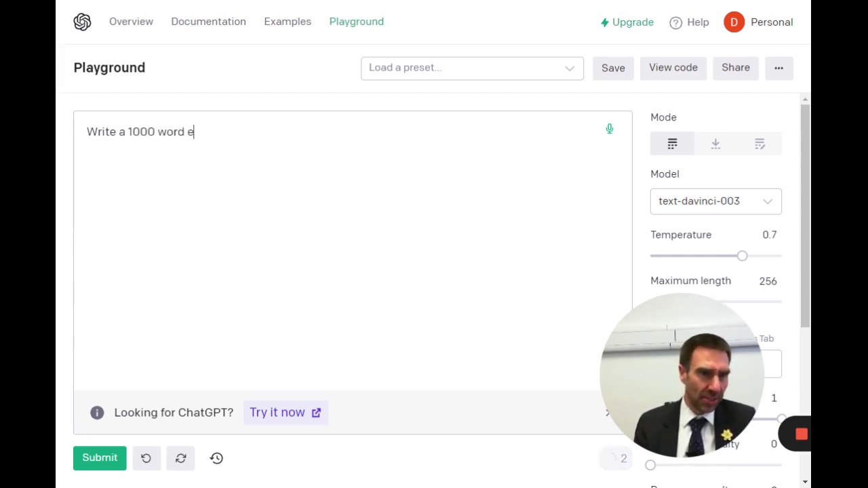
text(ssay)
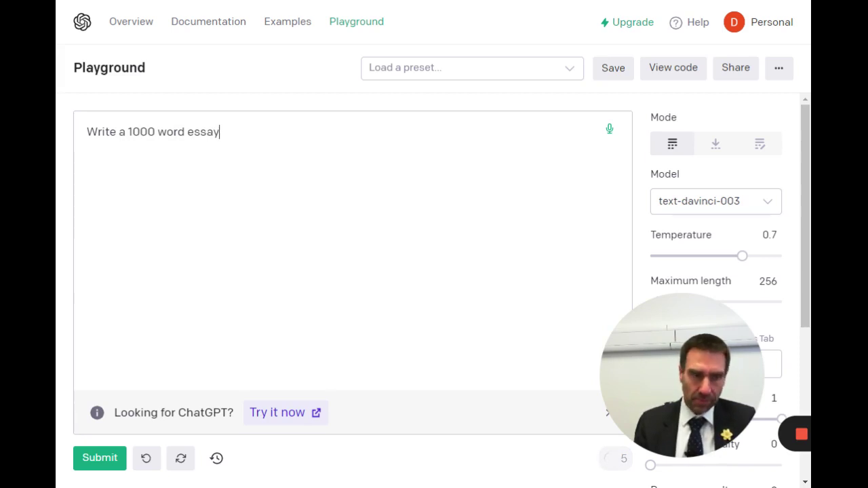
text( titled ")
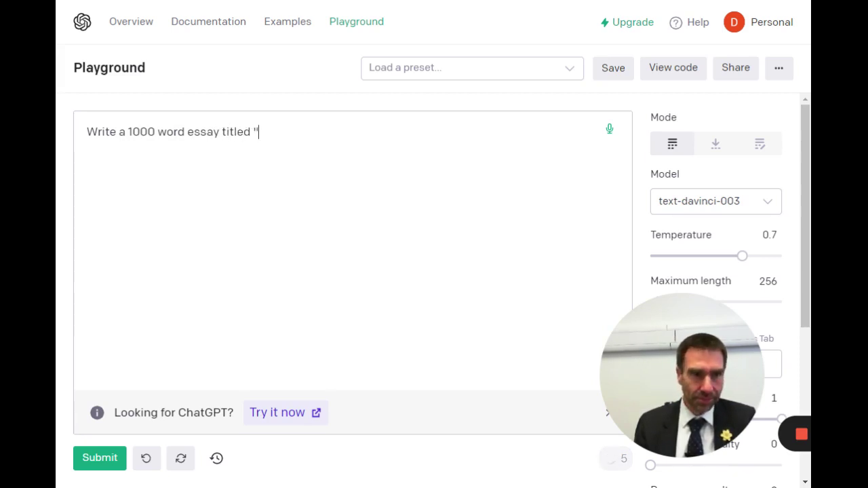
text(How sig)
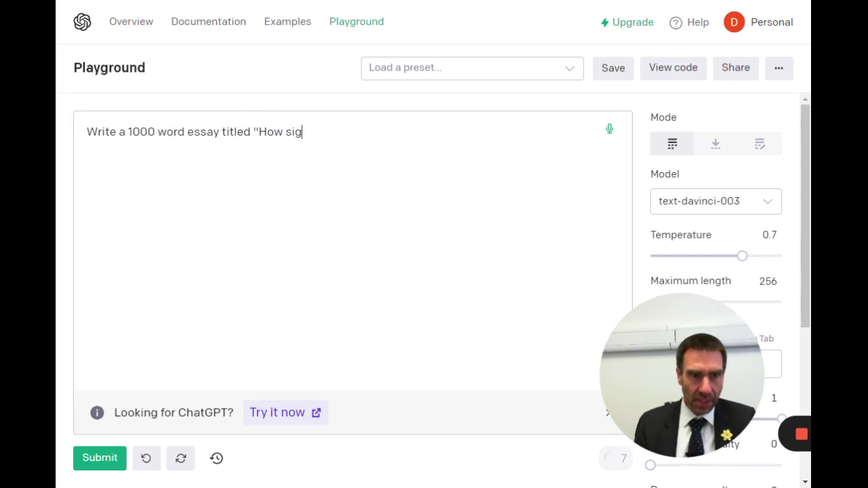
text(nificant)
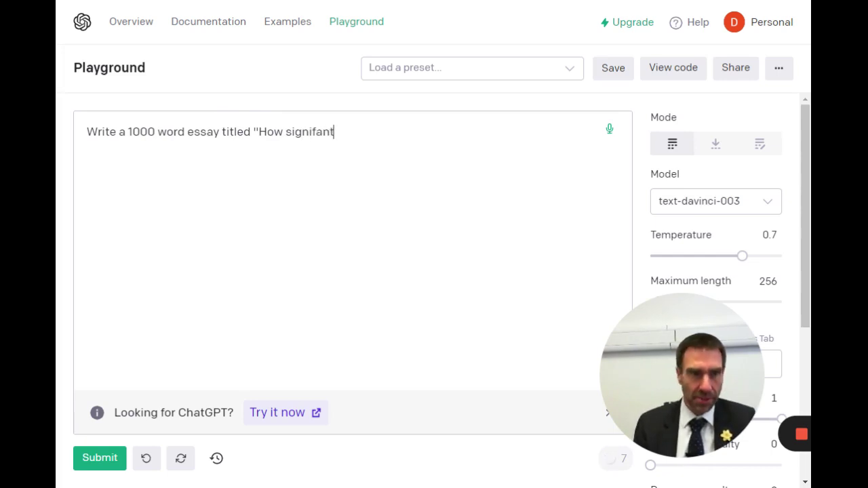
key(BackSpace)
key(BackSpace)
key(BackSpace)
key(BackSpace)
key(BackSpace)
text(icant )
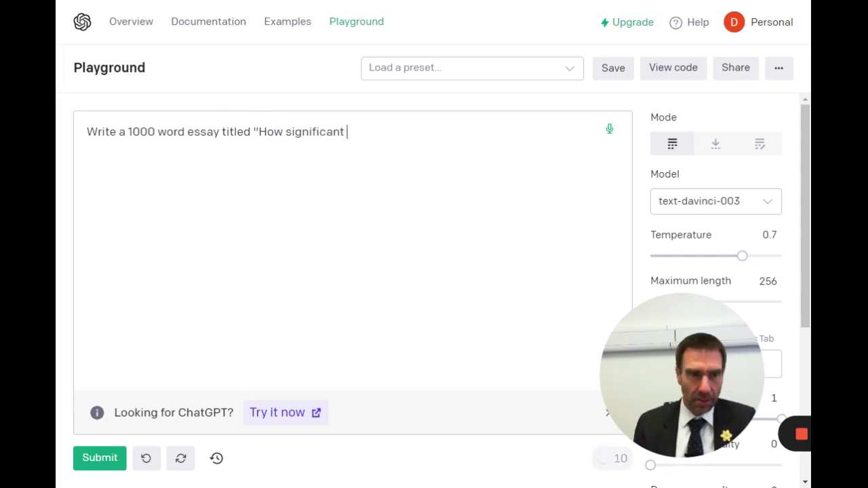
text(was the GF)
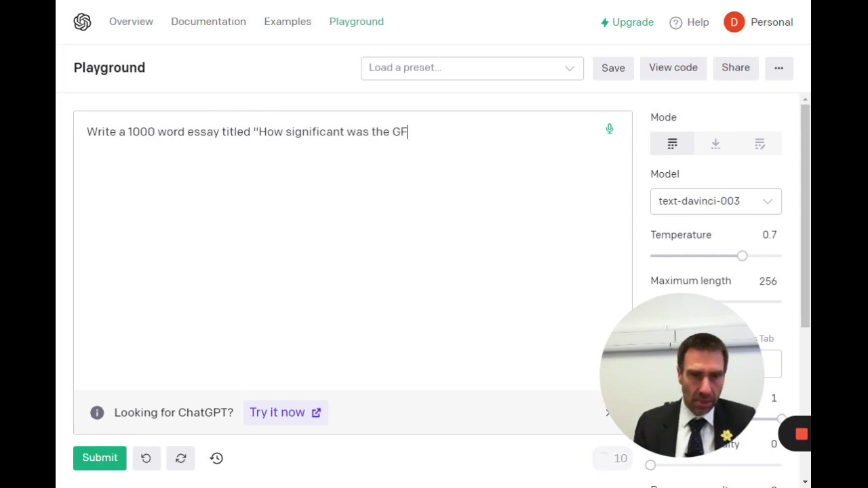
key(BackSpace)
text(reat De)
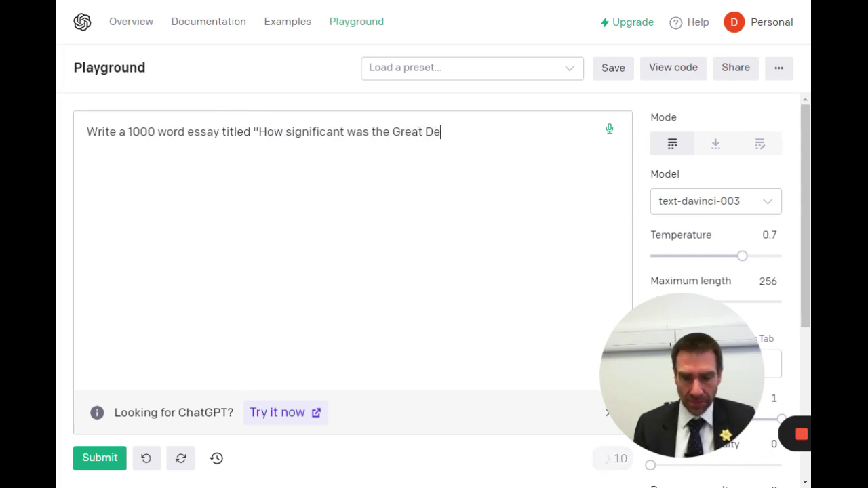
text(pression)
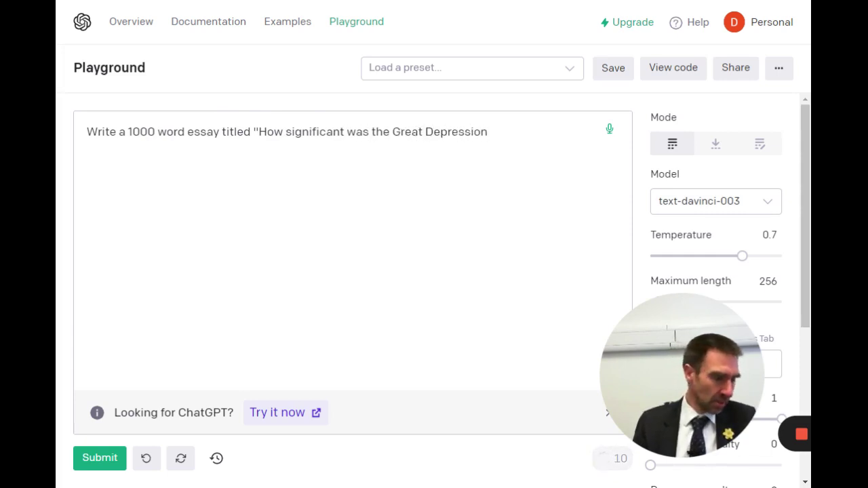
text( for G)
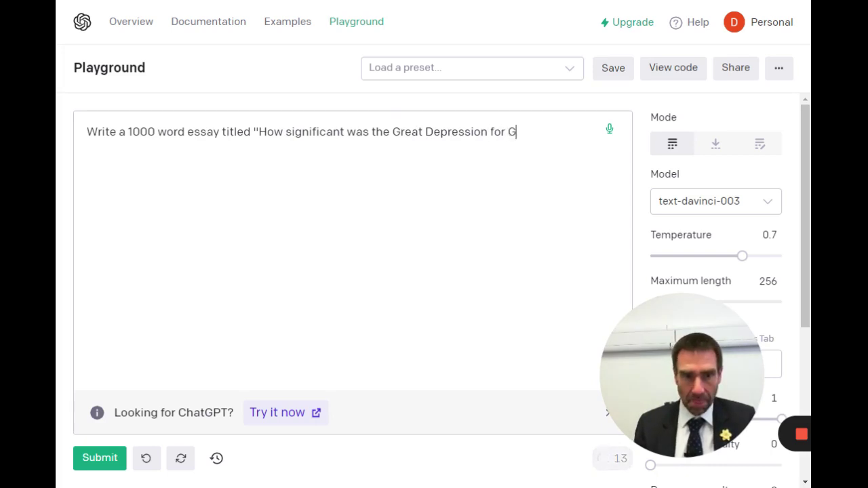
text(ermany)
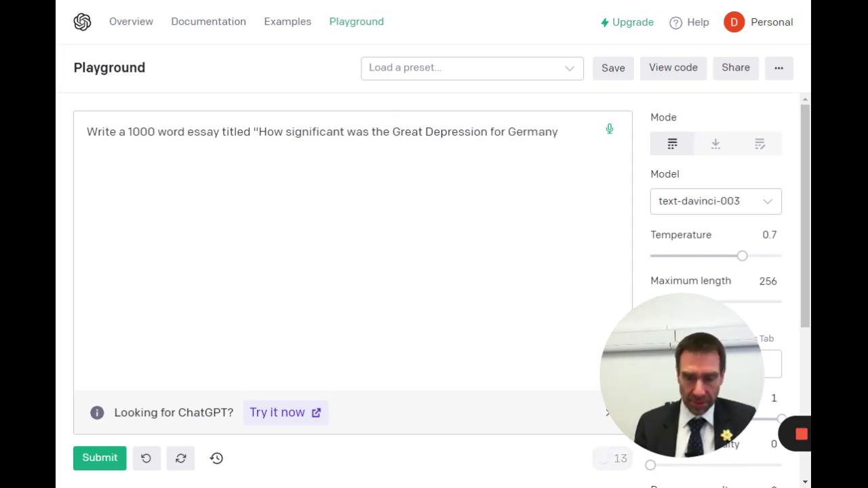
text(?")
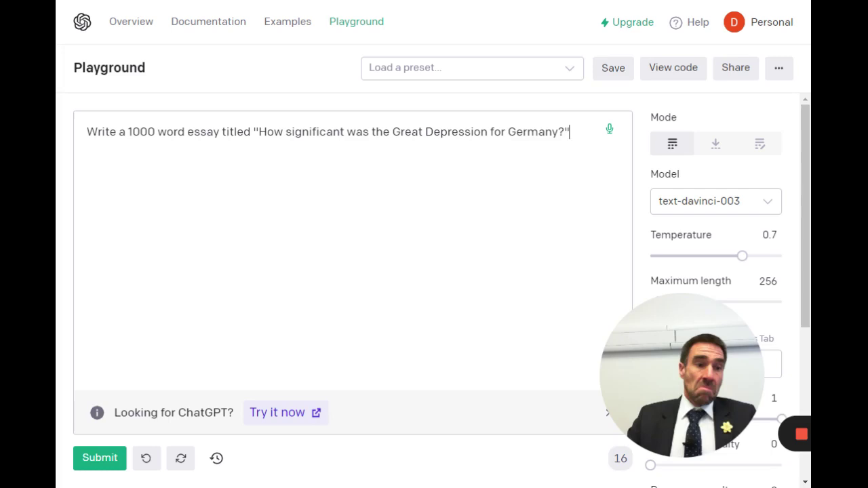
- Generate the Great Depression essay and scroll back up to read it from the start
click(98, 462)
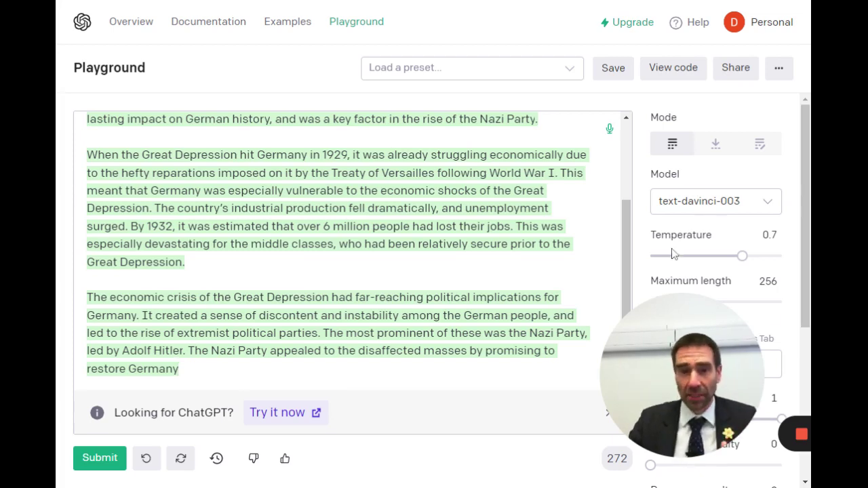
scroll(590, 332, up, 2)
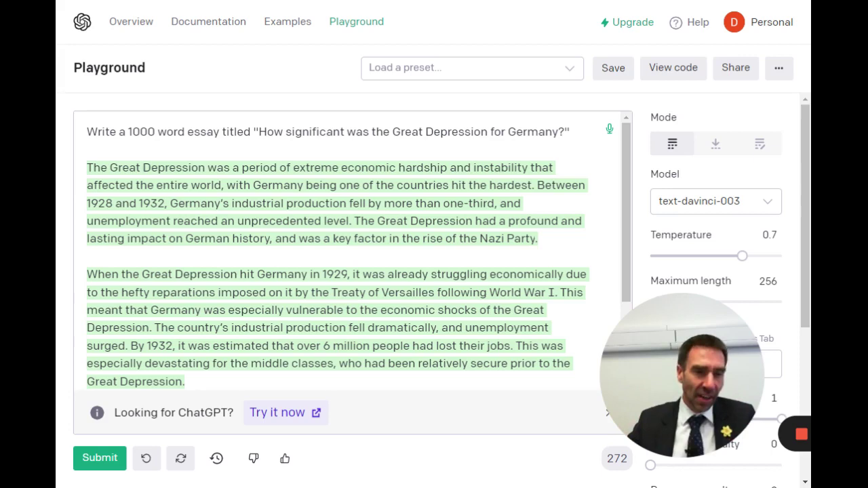
- Clear the essay and prompt, then type 'Write a haiku about losing your keys.'
key(ctrl+a)
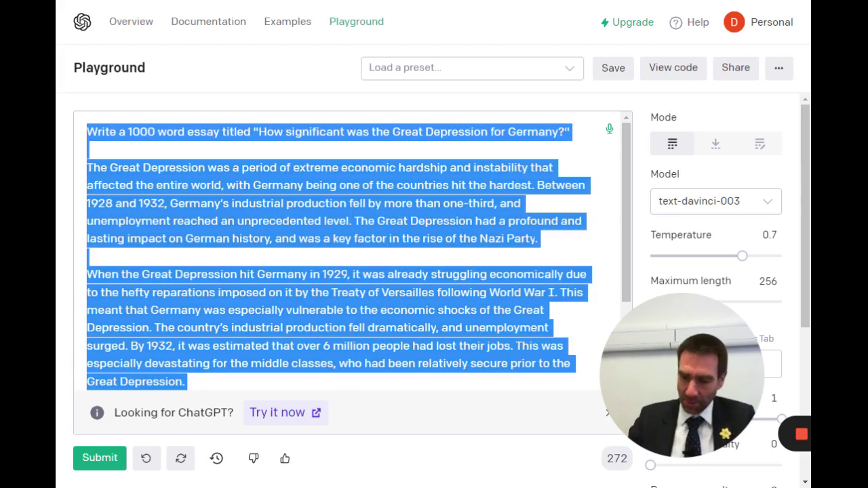
key(BackSpace)
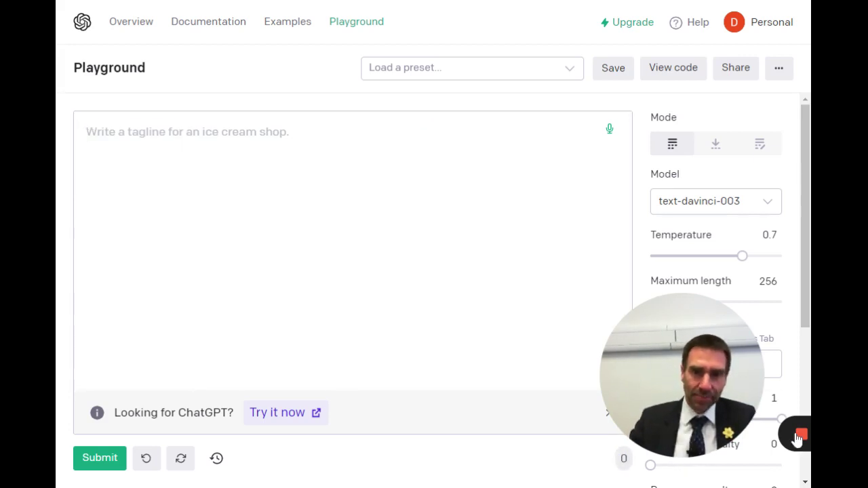
click(798, 439)
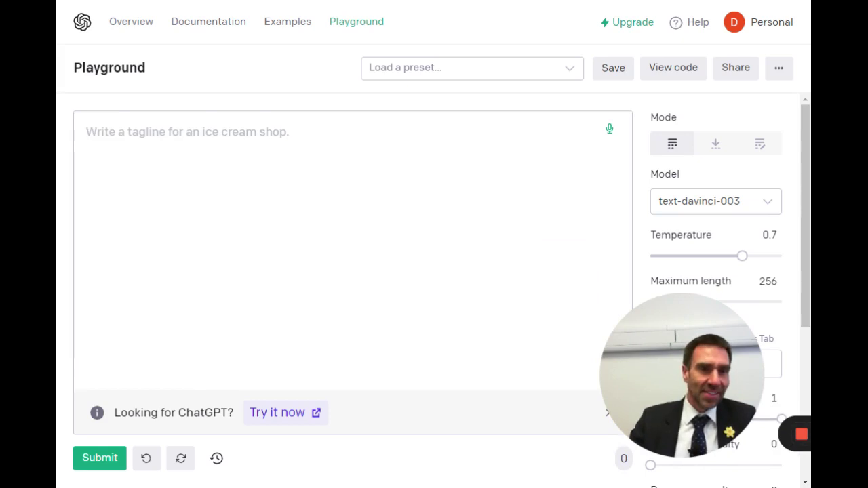
text(W)
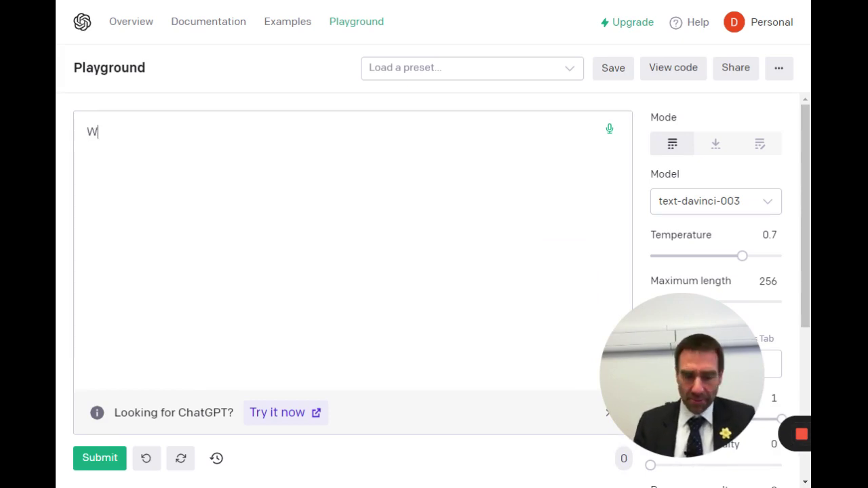
text(rite a haiki)
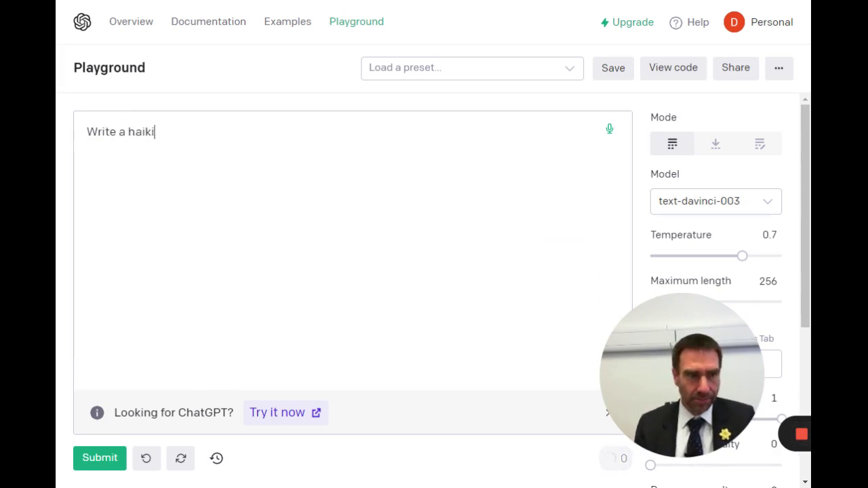
key(BackSpace)
text(u abouyt lo)
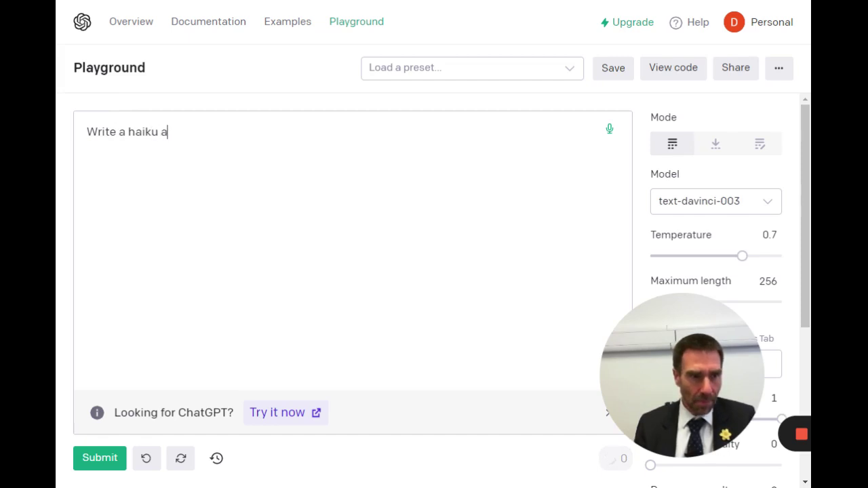
key(BackSpace)
key(BackSpace)
key(BackSpace)
key(BackSpace)
key(BackSpace)
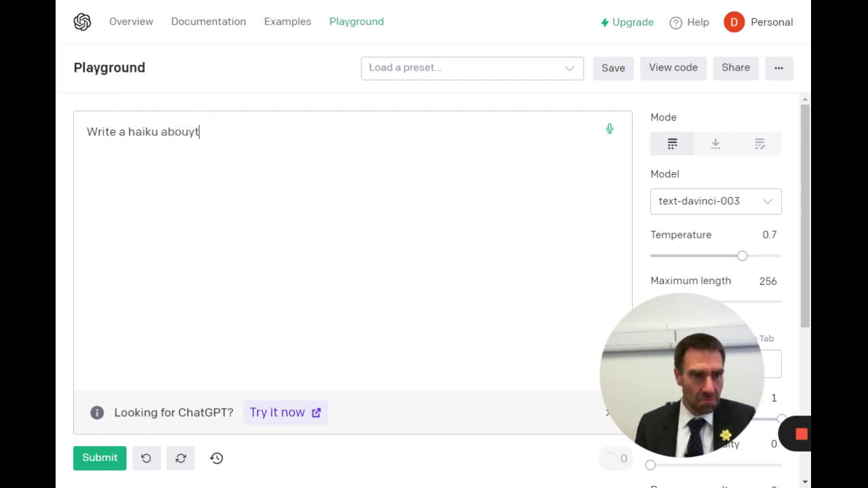
text(t losing yuour)
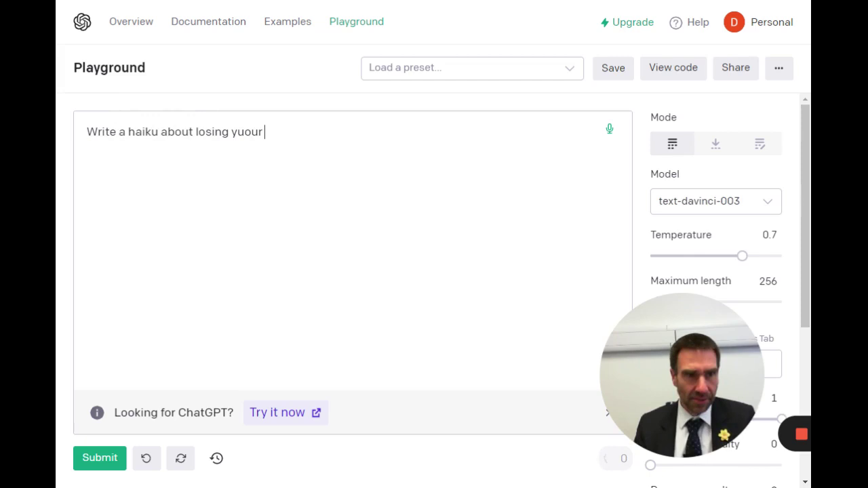
key(BackSpace)
key(BackSpace)
key(BackSpace)
key(BackSpace)
text(our keys.)
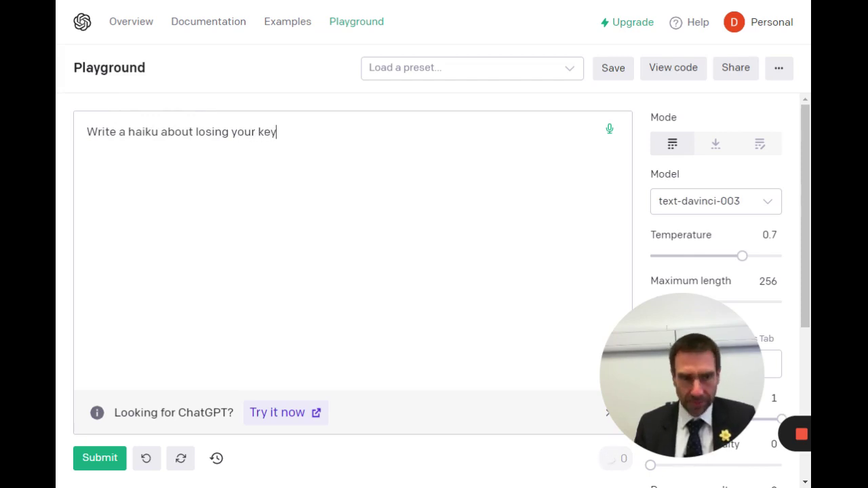
- Generate the three-line haiku about losing keys, bringing the total to 31 tokens
click(101, 460)
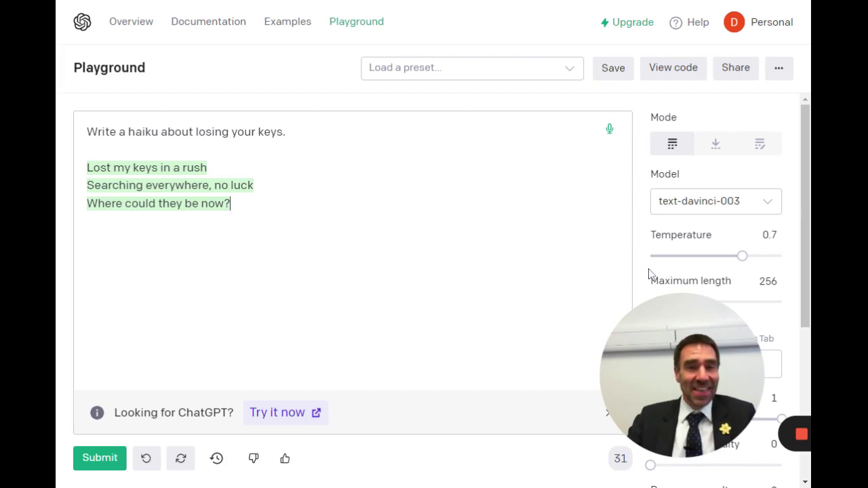
mouse_move(760, 281)
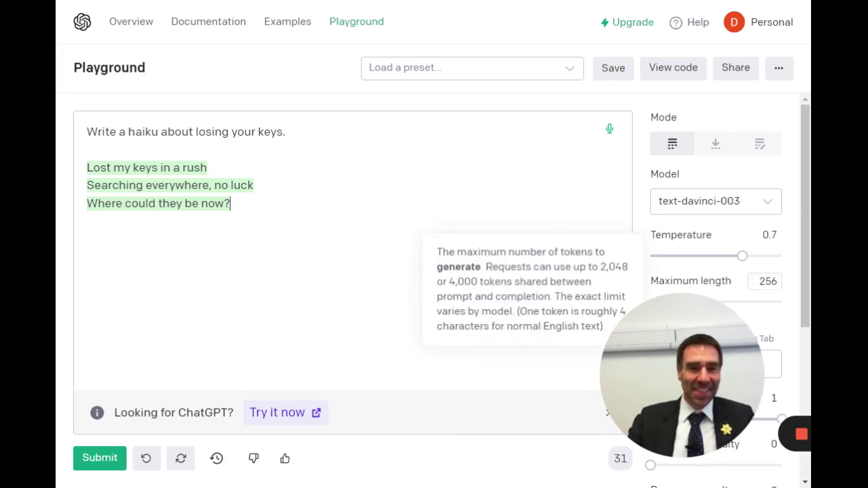